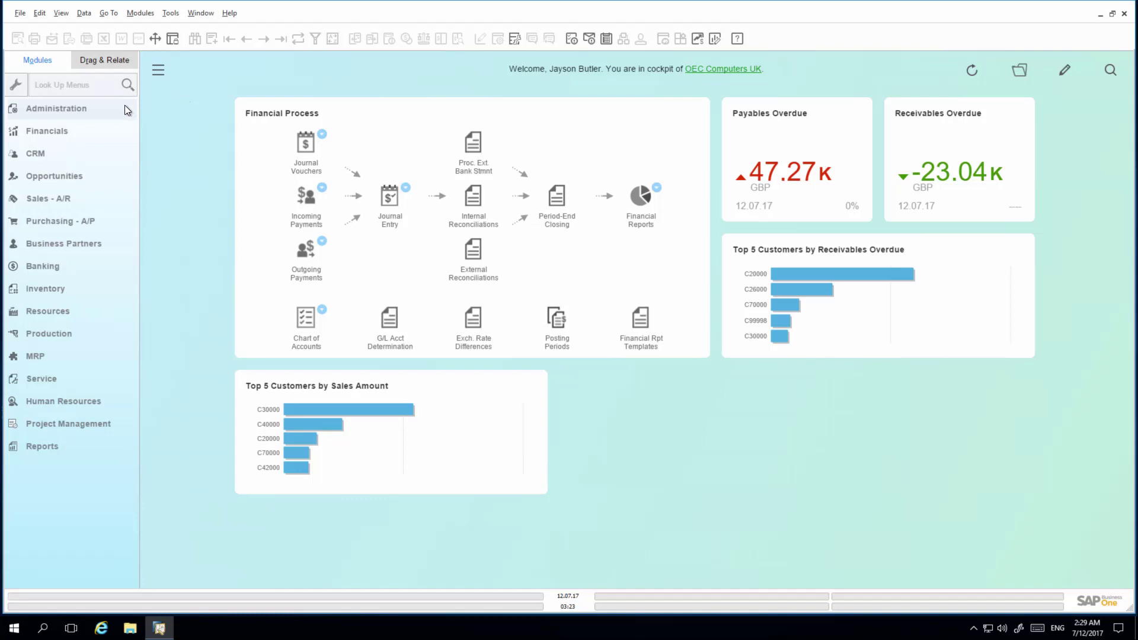
# In Administration > System Initialization > General Settings, choose English (United Kingdom) language and Classic colour.
pyautogui.click(82, 114)
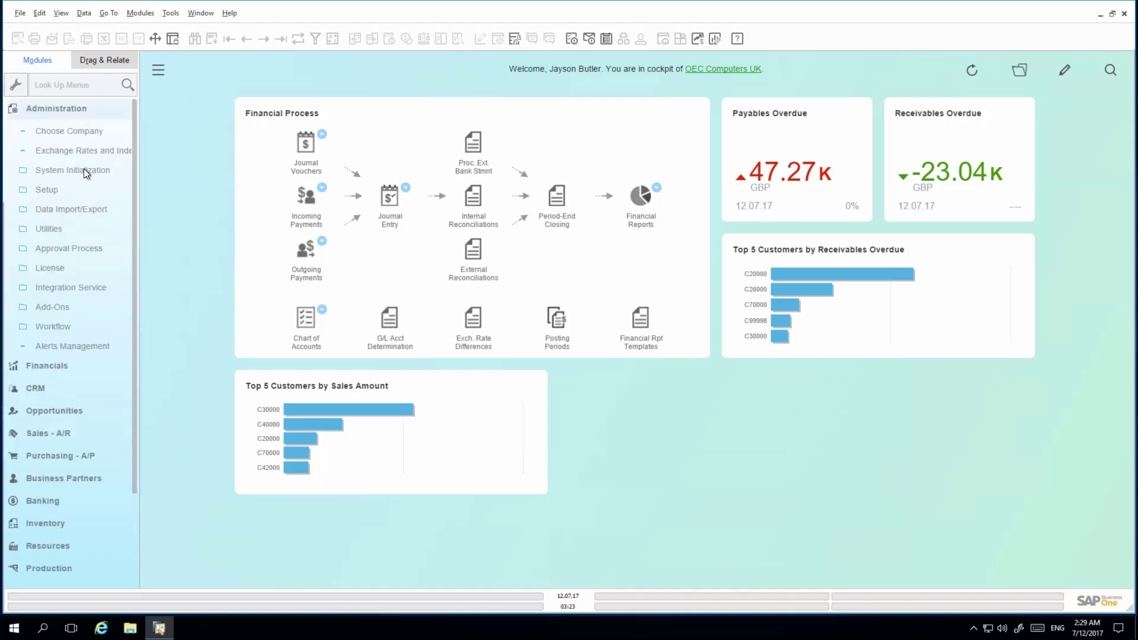
pyautogui.click(84, 169)
pyautogui.click(83, 209)
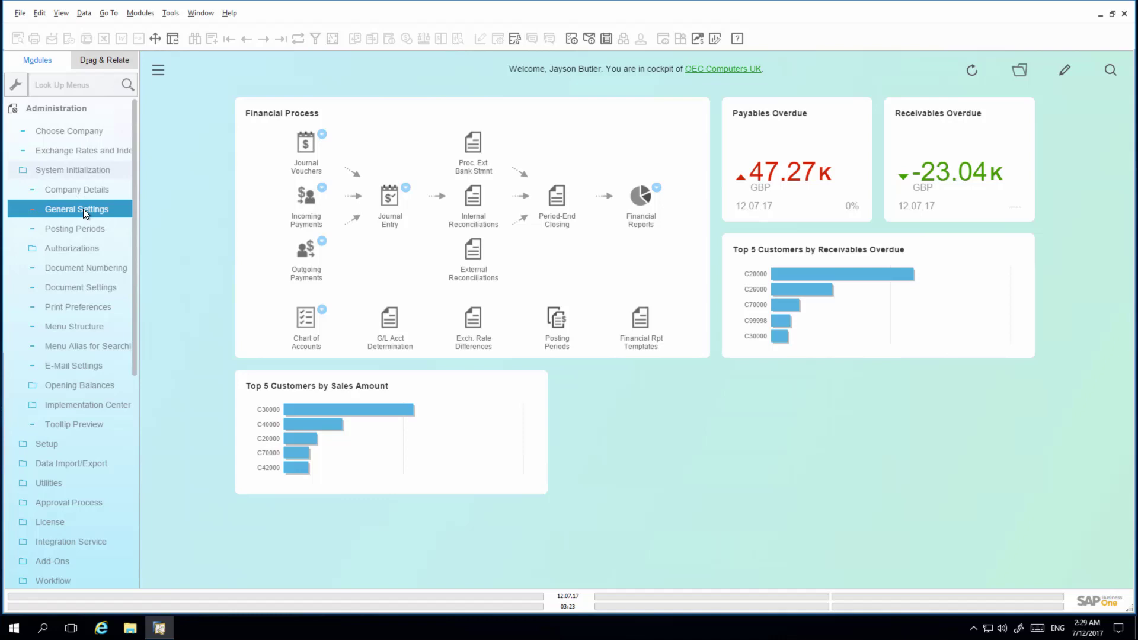
pyautogui.press('Down')
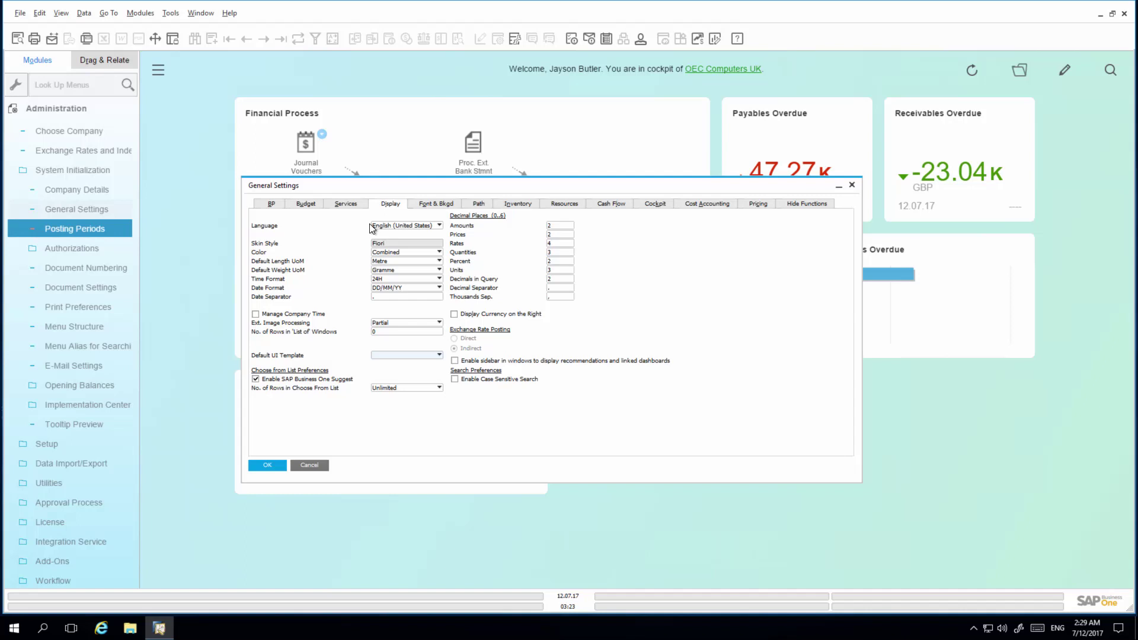
pyautogui.click(400, 225)
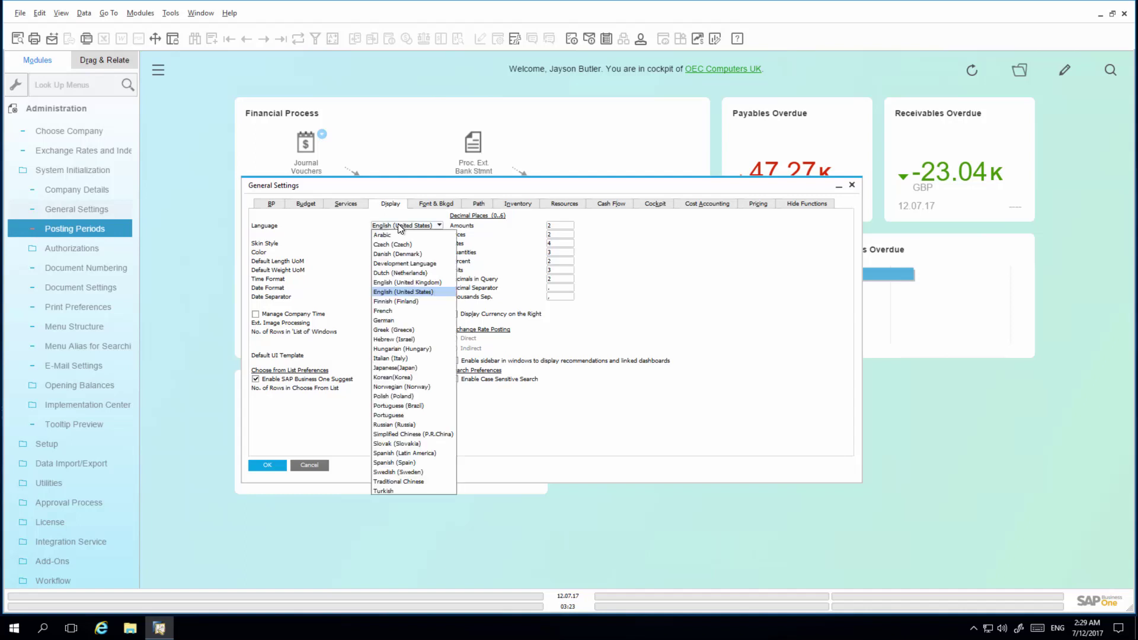
pyautogui.click(422, 283)
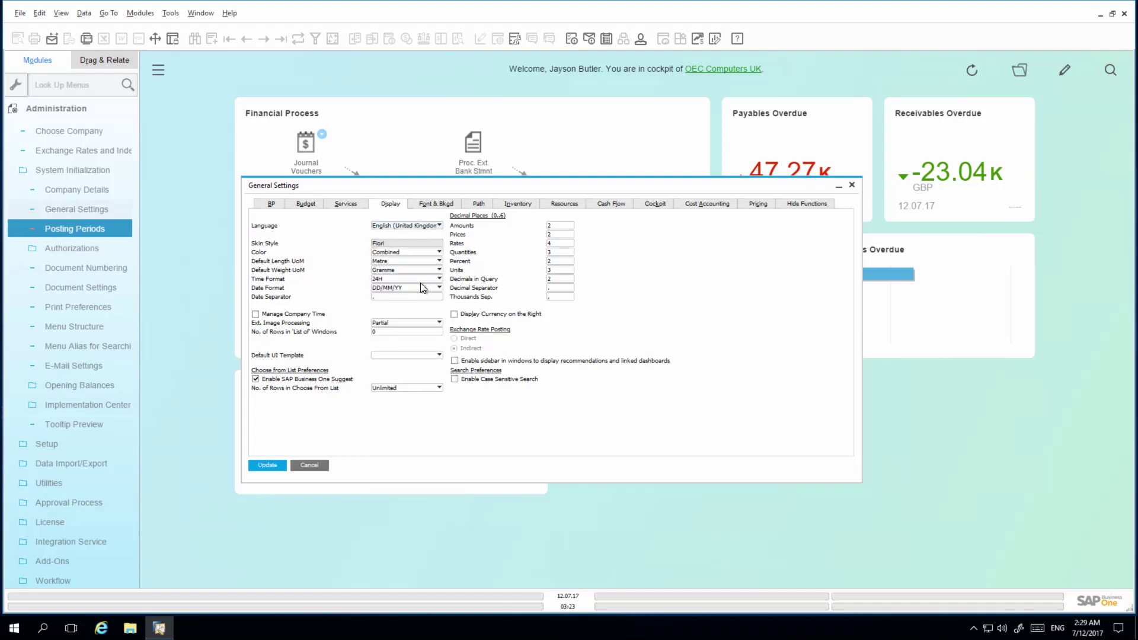
pyautogui.click(430, 254)
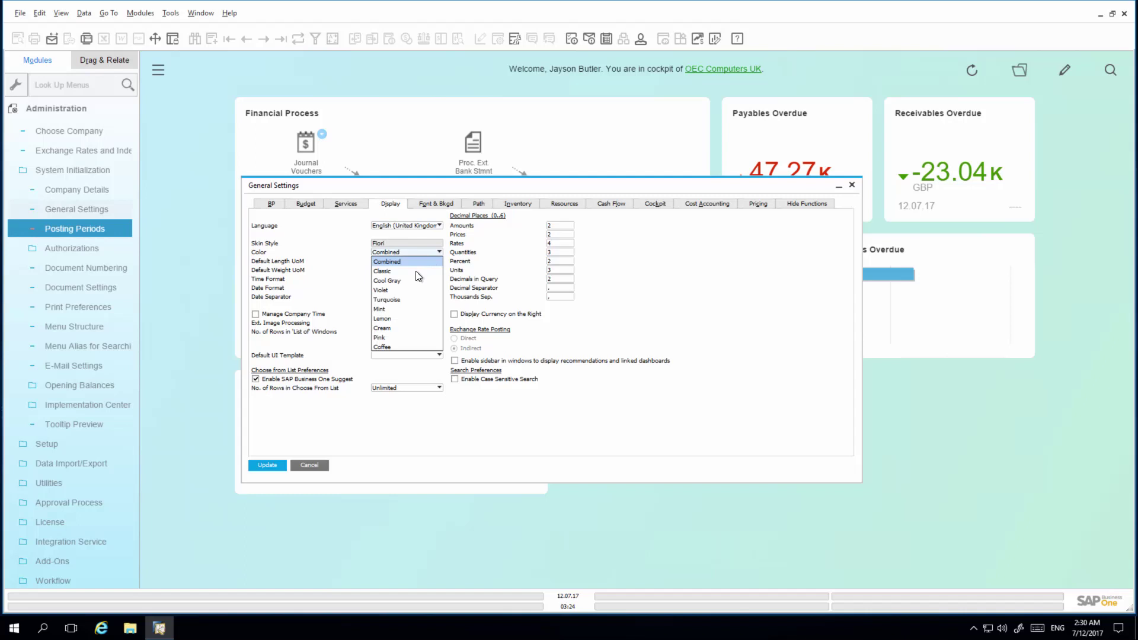
pyautogui.click(416, 271)
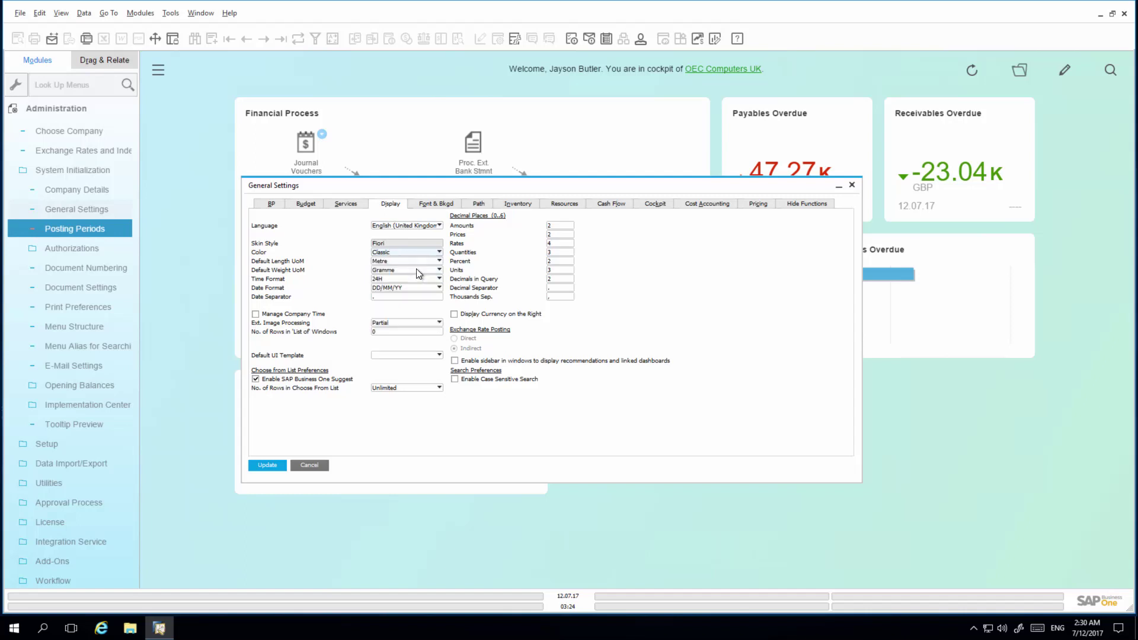
# Change the Font Size on the Font & Bkgd tab from 10 to 11.
pyautogui.click(442, 205)
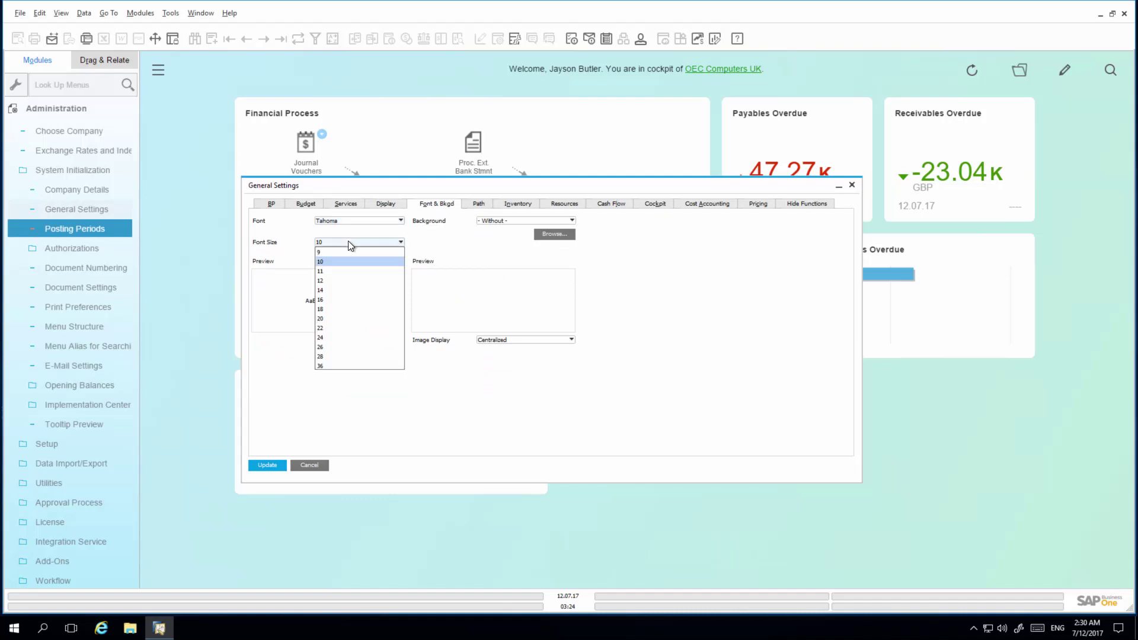
pyautogui.click(339, 272)
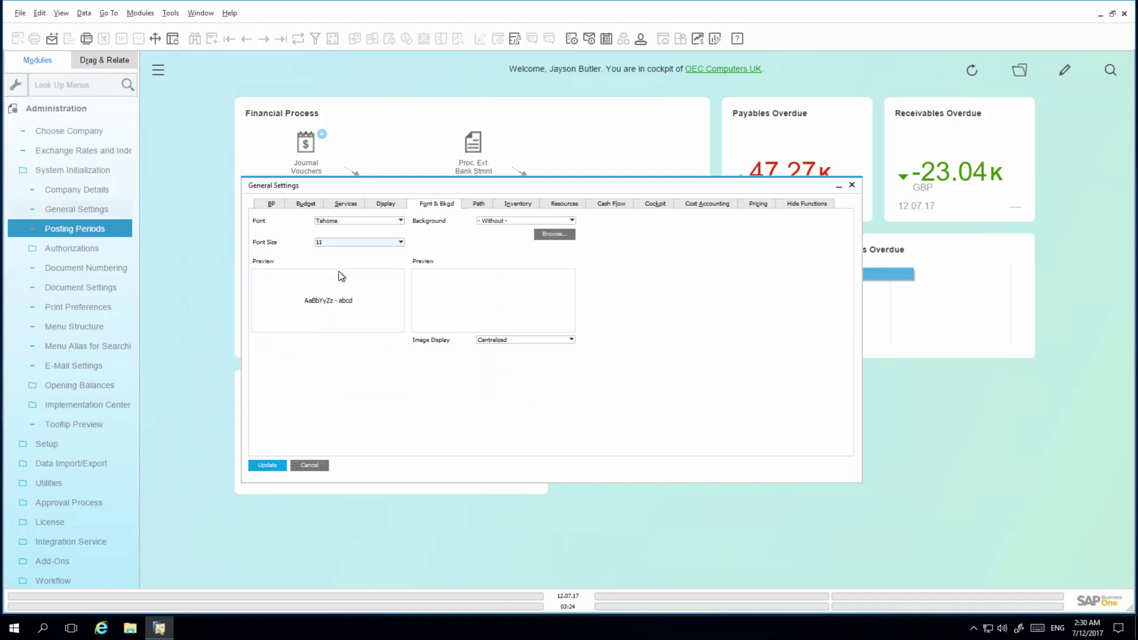
# Save the general settings and apply them to All Users.
pyautogui.click(275, 465)
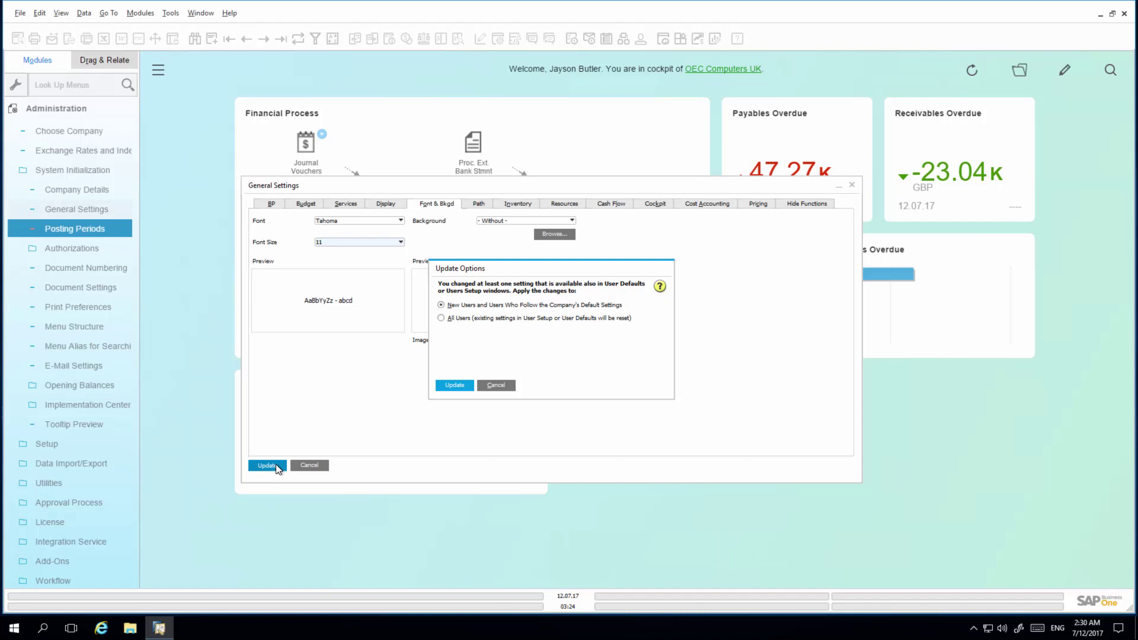
pyautogui.click(466, 320)
pyautogui.click(458, 386)
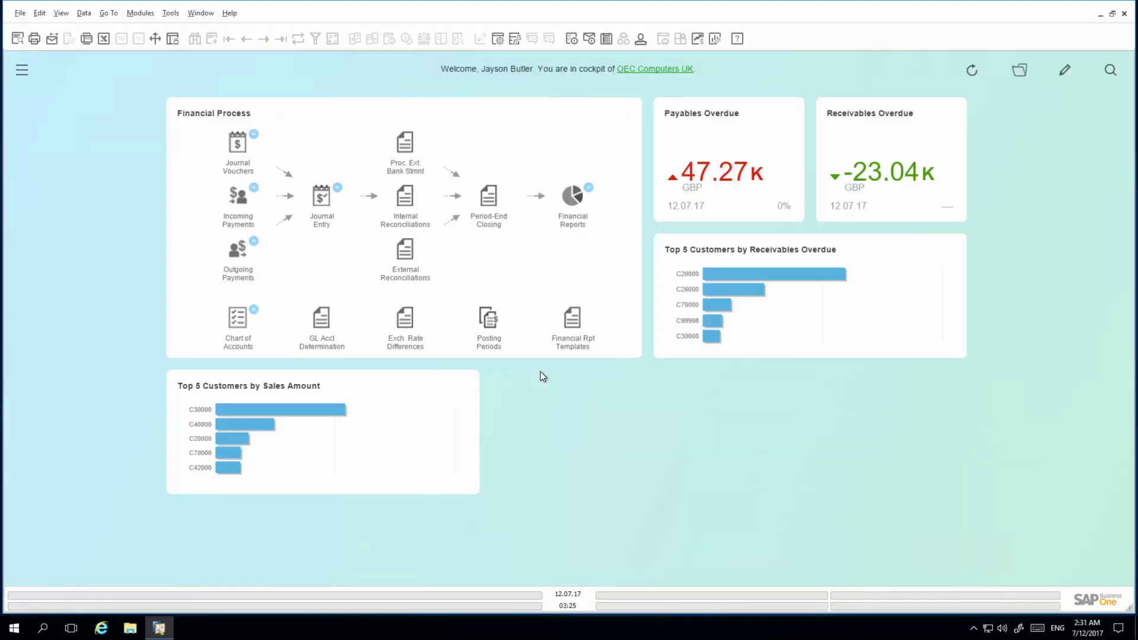
# Find User Defaults through the Look Up Menus search 'user defaul' and open it.
pyautogui.click(21, 71)
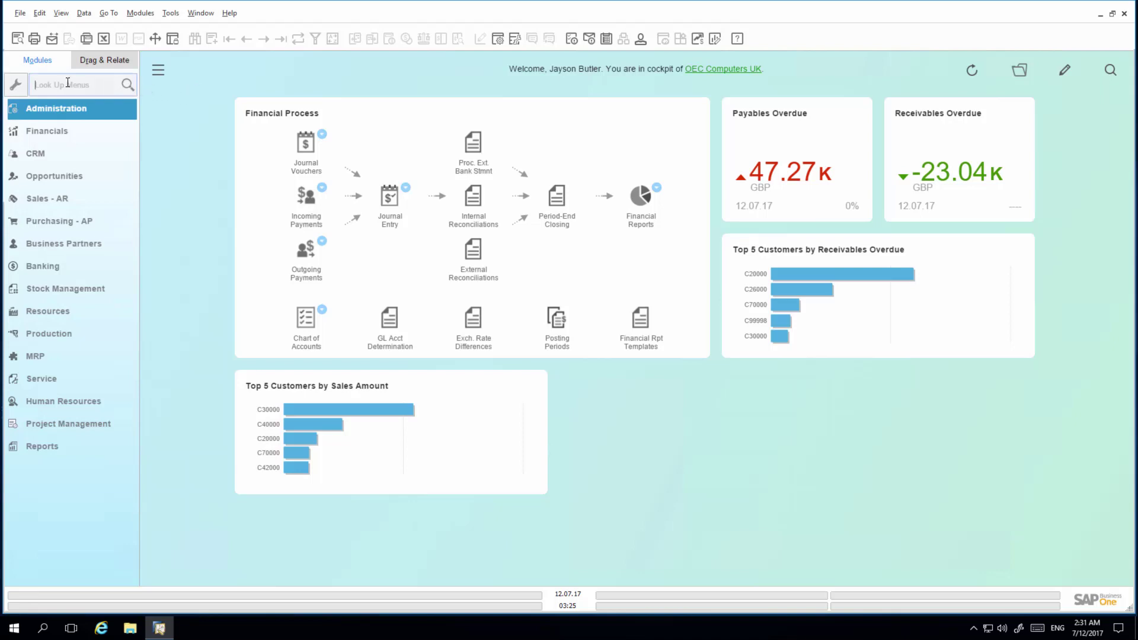
pyautogui.write('user defaul')
pyautogui.click(76, 170)
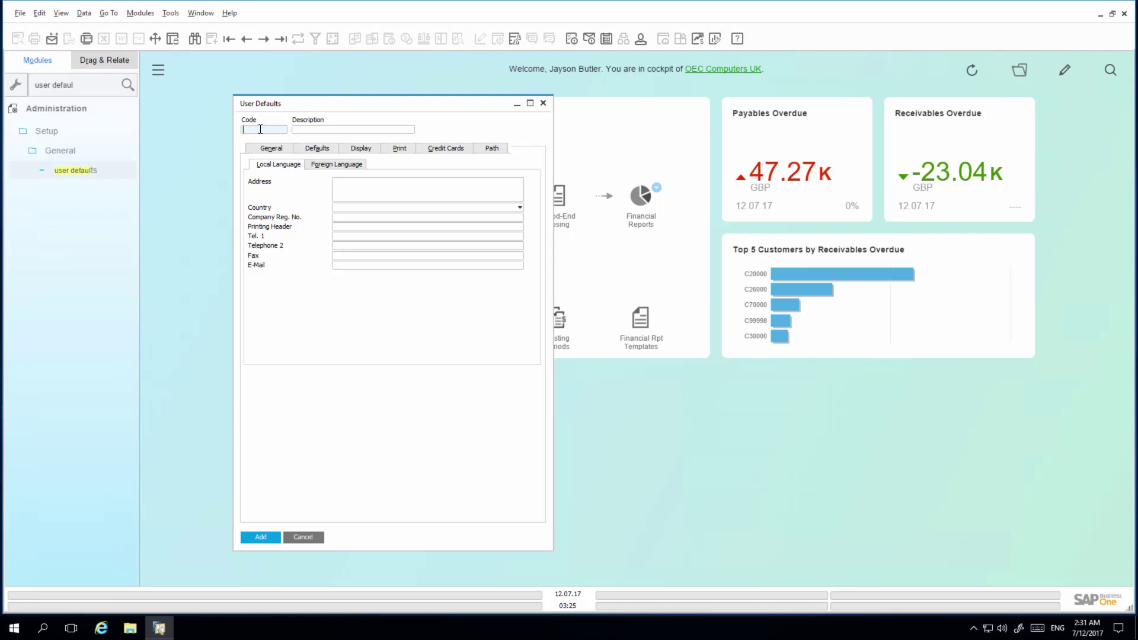
# Add user-defaults set DE, 'Germany', with German as the display language.
pyautogui.write('DE')
pyautogui.click(307, 131)
pyautogui.write('Gern')
pyautogui.click(367, 148)
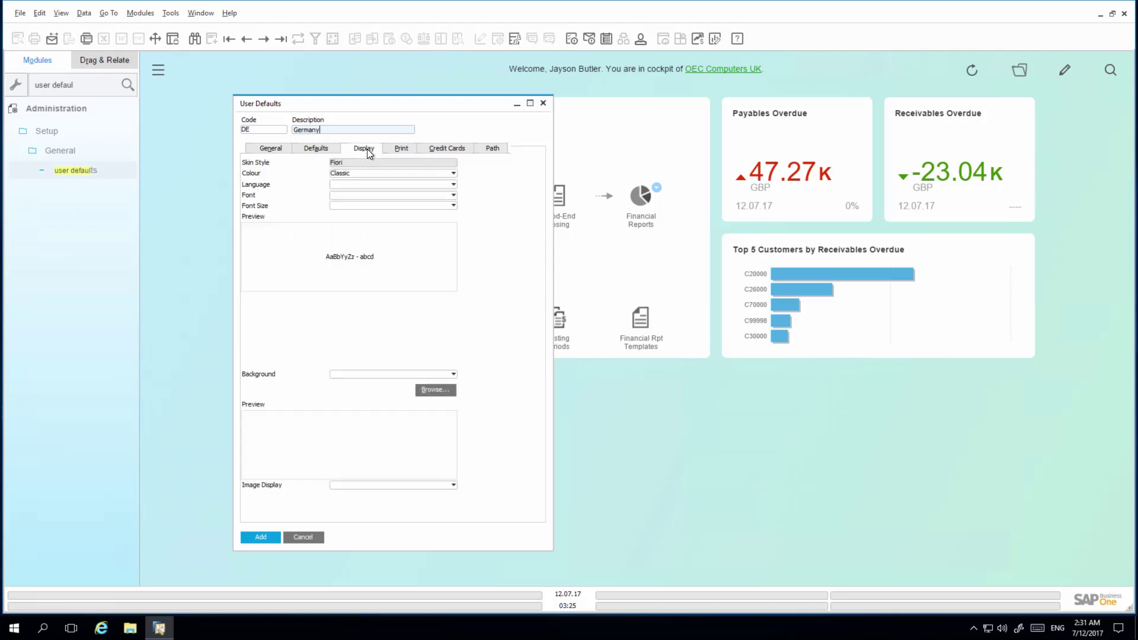
pyautogui.click(354, 183)
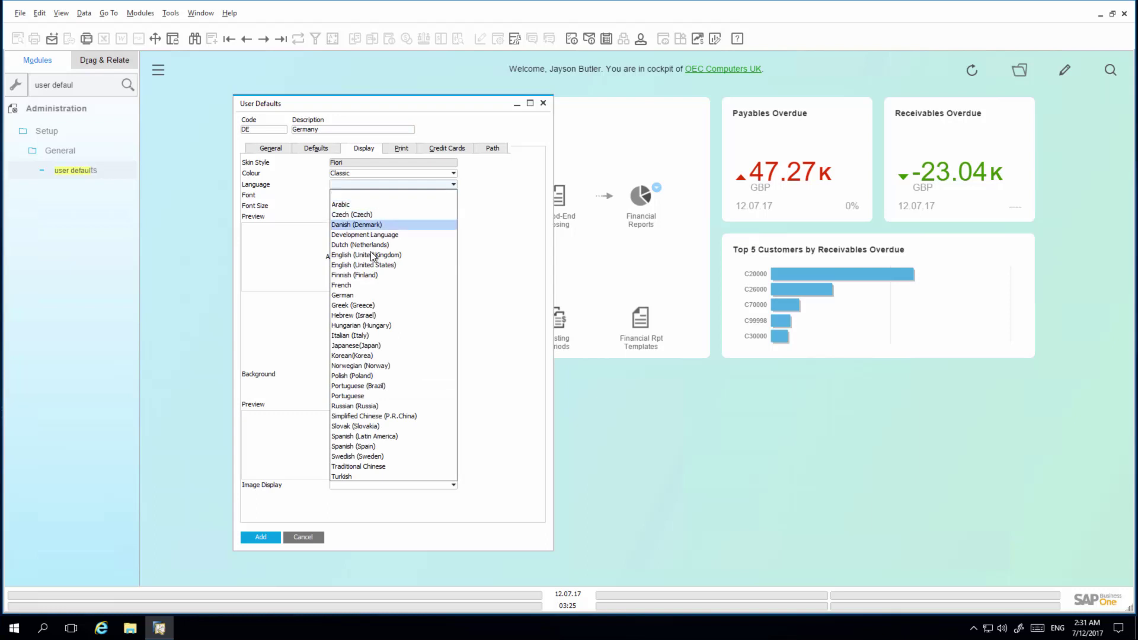
pyautogui.click(368, 295)
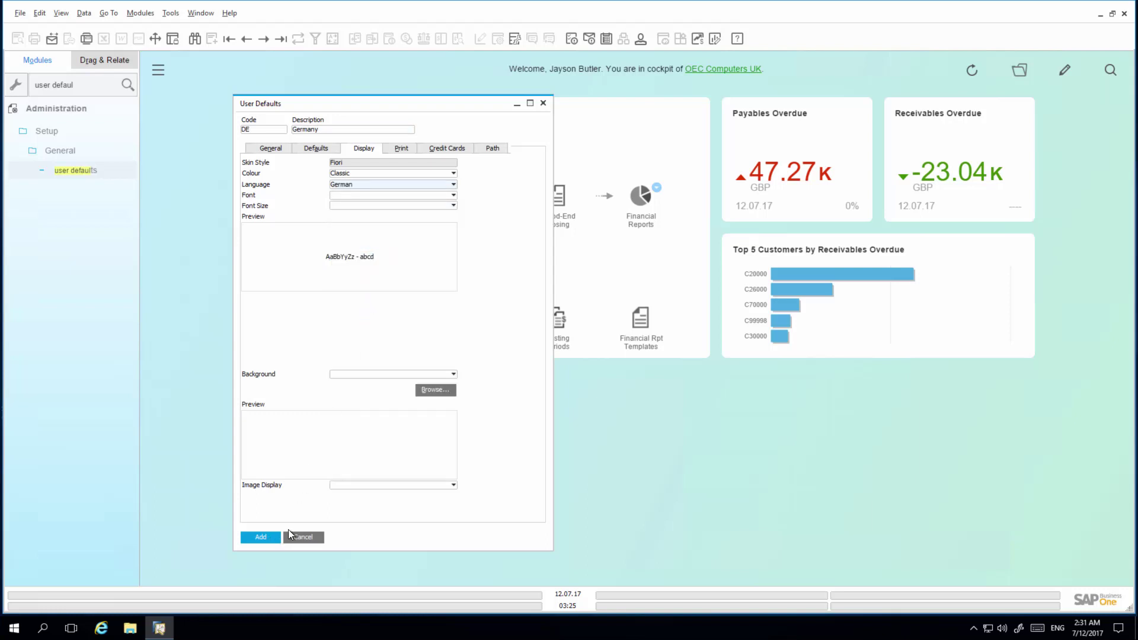
pyautogui.click(261, 536)
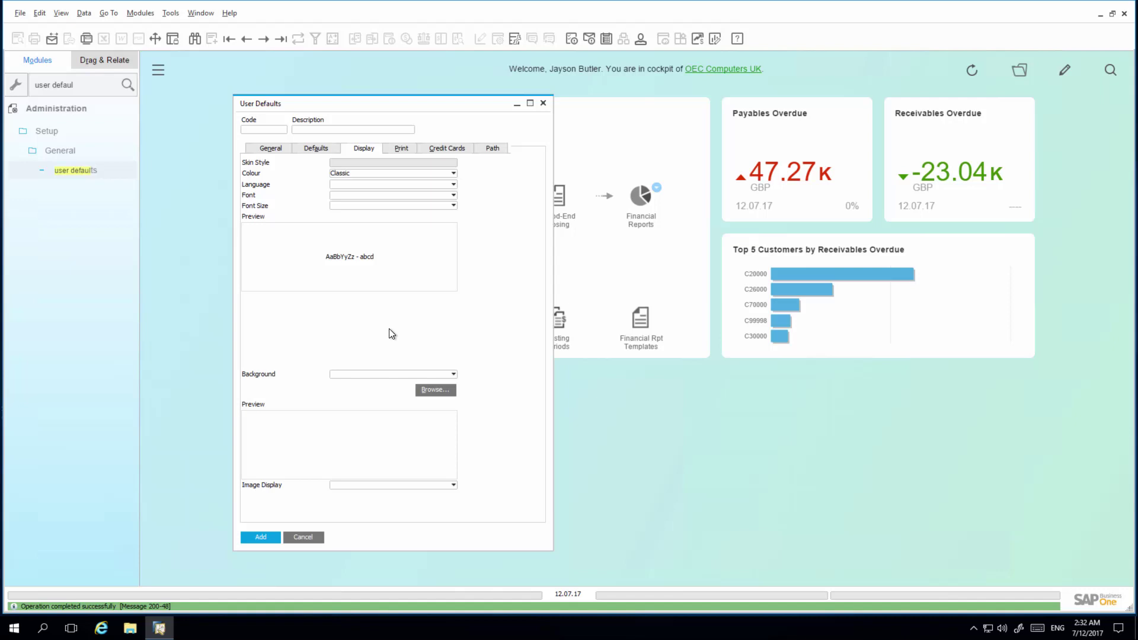
# Open the Users setup form and search for the user's record by user code.
pyautogui.click(543, 104)
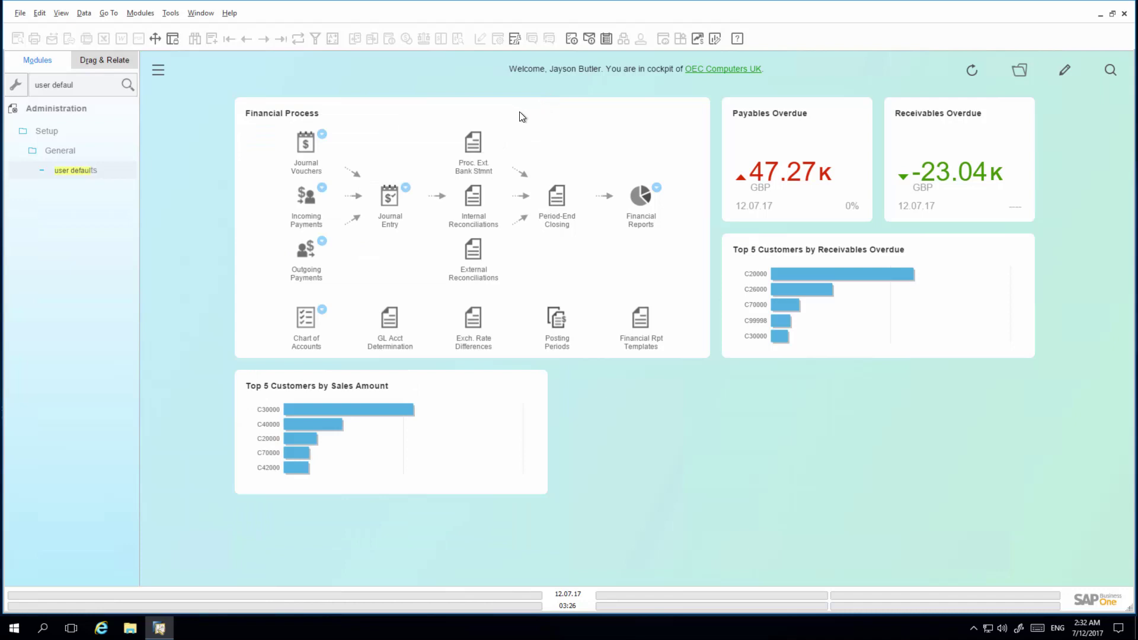
pyautogui.moveTo(73, 84); pyautogui.dragTo(21, 86)
pyautogui.write('user')
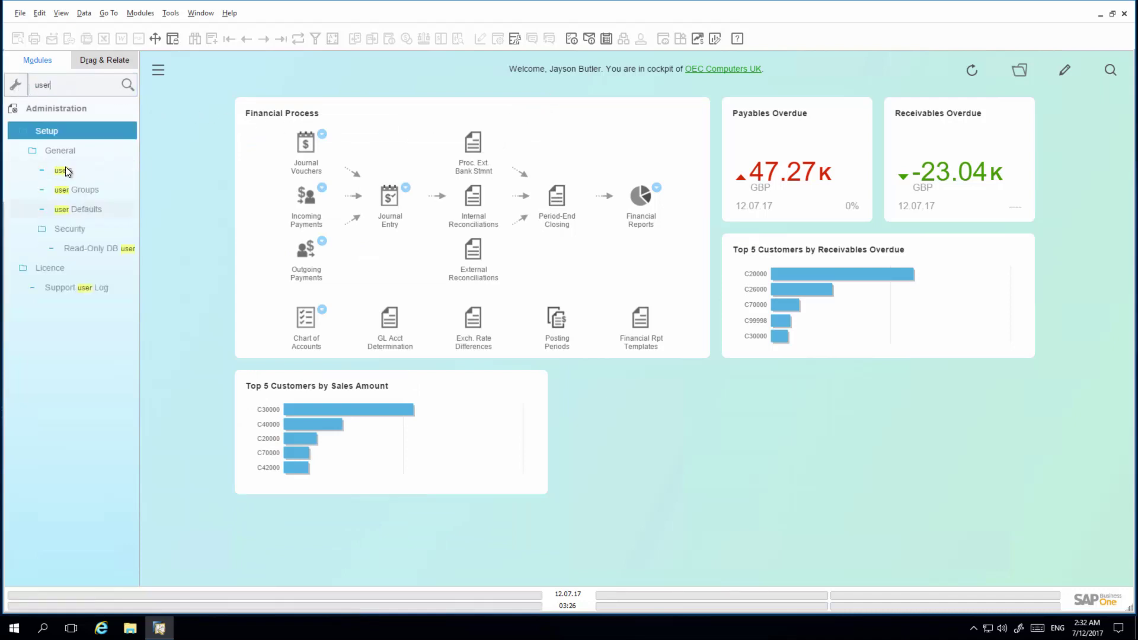
pyautogui.click(65, 170)
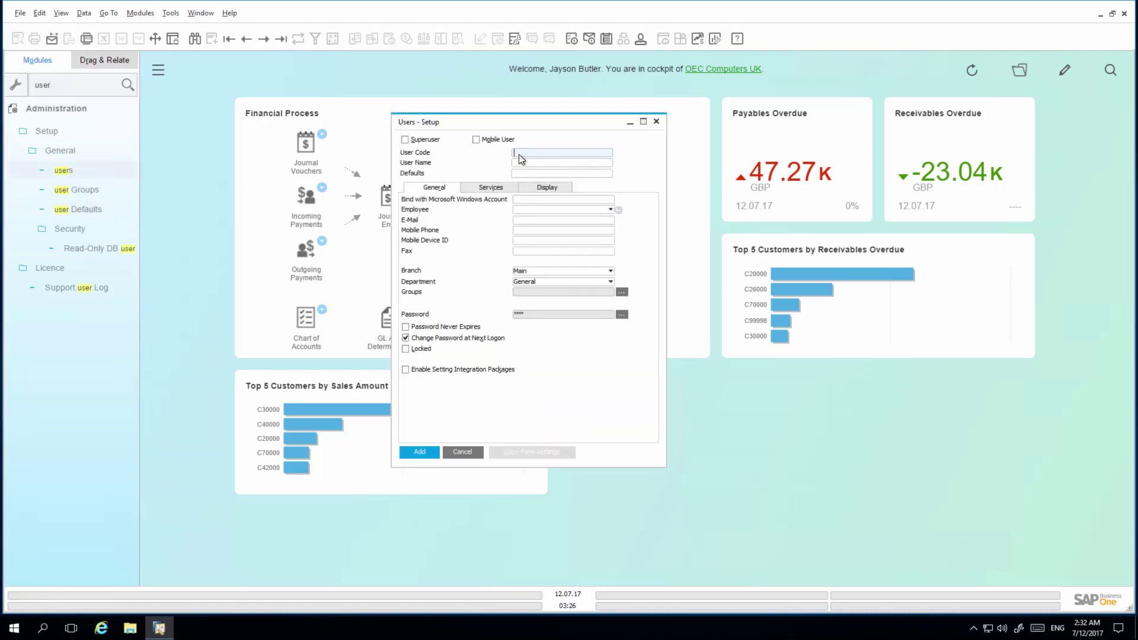
pyautogui.hotkey('ctrl', 'f')
pyautogui.write('Brad')
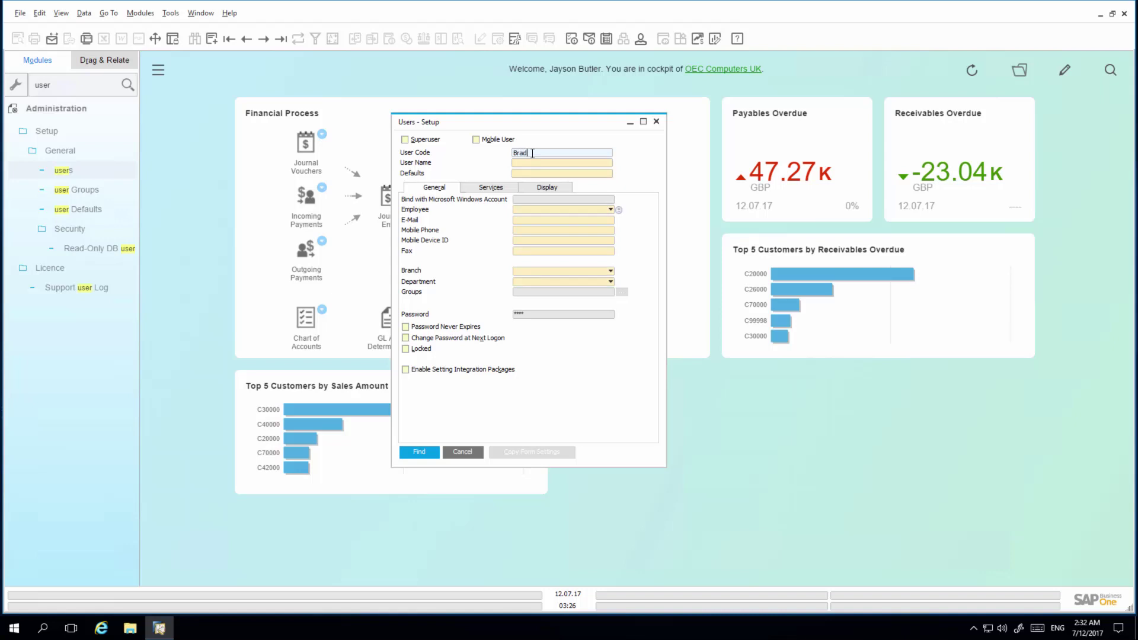
pyautogui.press('Return')
# Assign the DE Germany defaults profile to the user and save the record.
pyautogui.moveTo(541, 122); pyautogui.dragTo(468, 131)
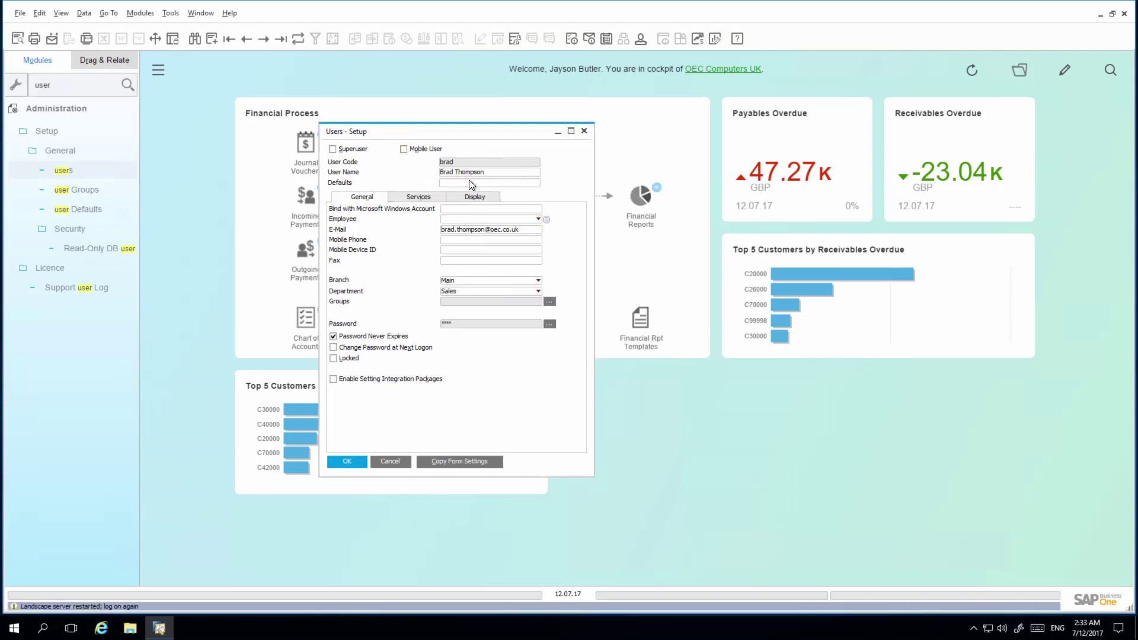
pyautogui.click(514, 184)
pyautogui.click(536, 184)
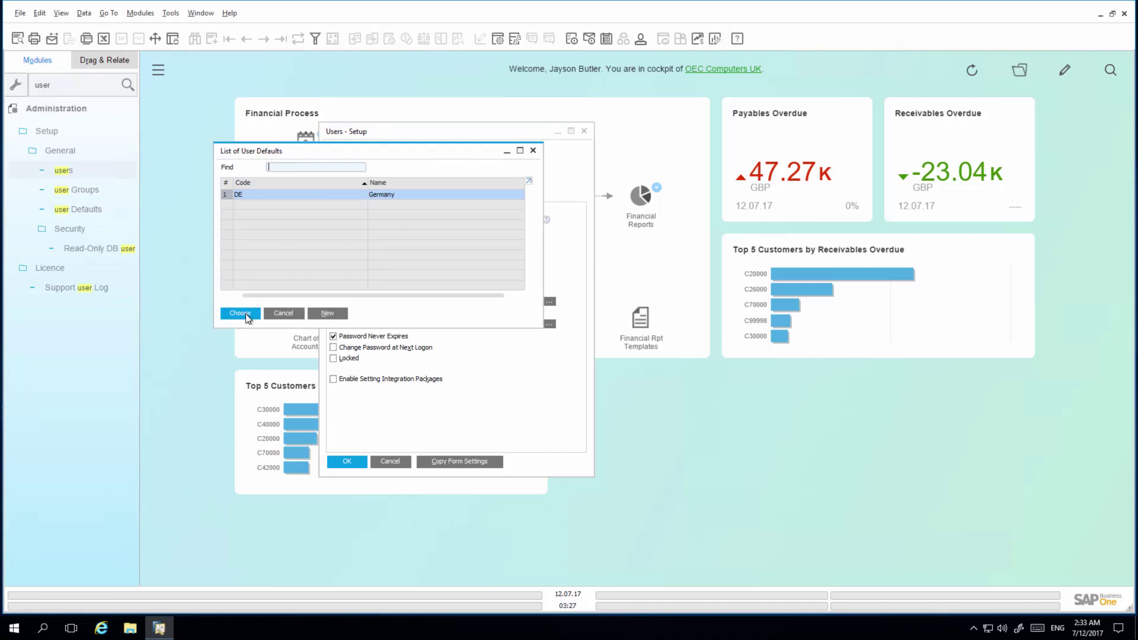
pyautogui.click(283, 314)
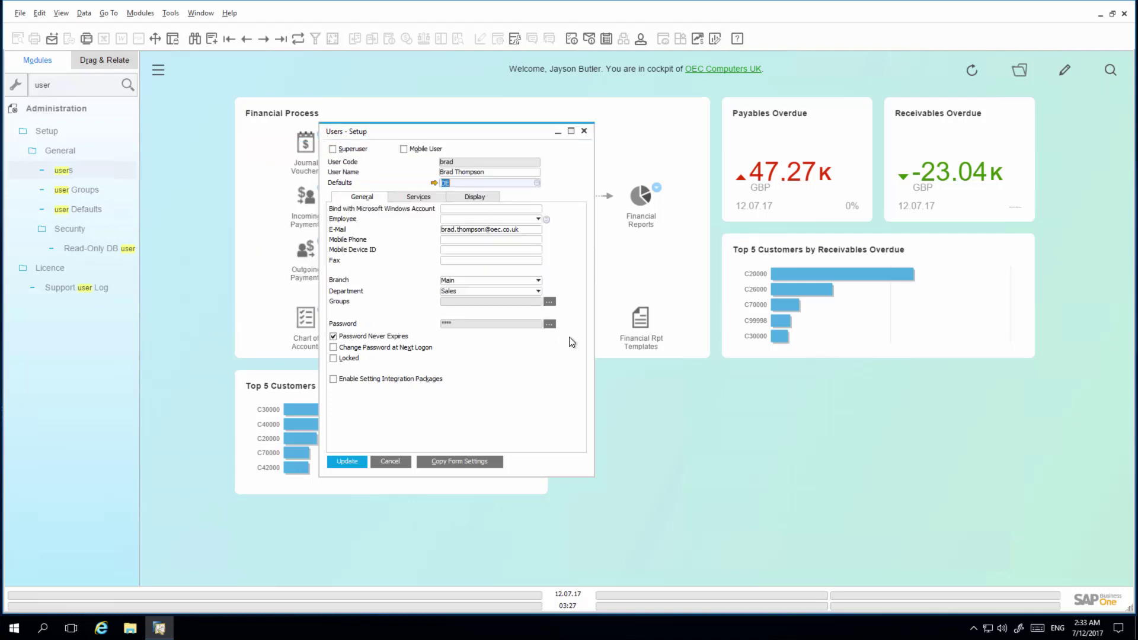
pyautogui.click(359, 461)
pyautogui.click(358, 462)
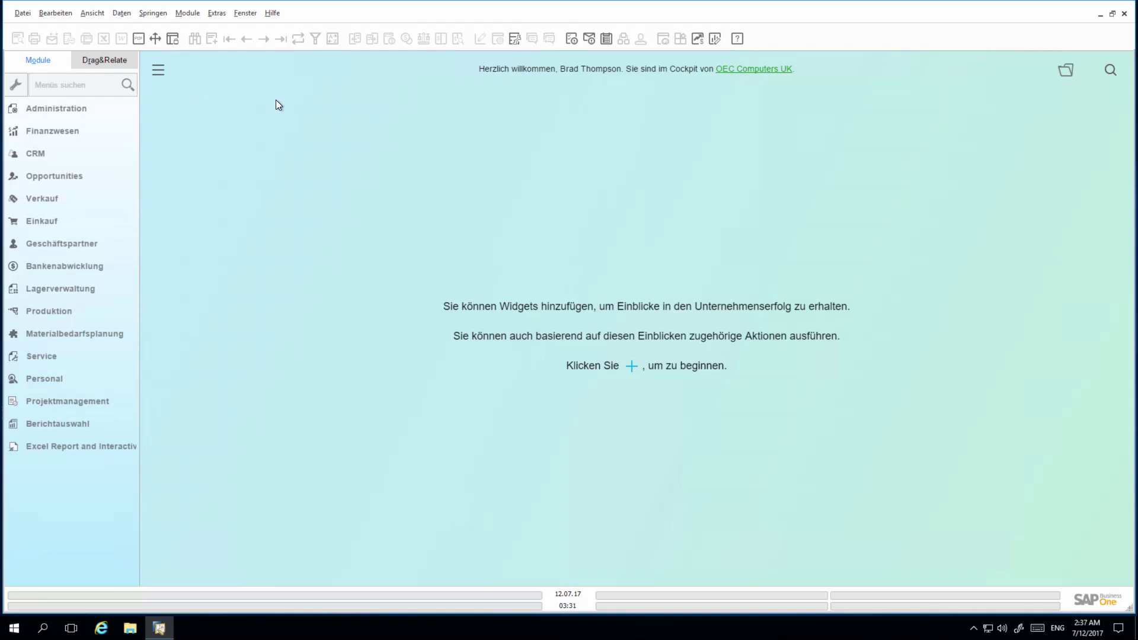
# Open the Kalender in day view for 12 July 2017.
pyautogui.click(605, 40)
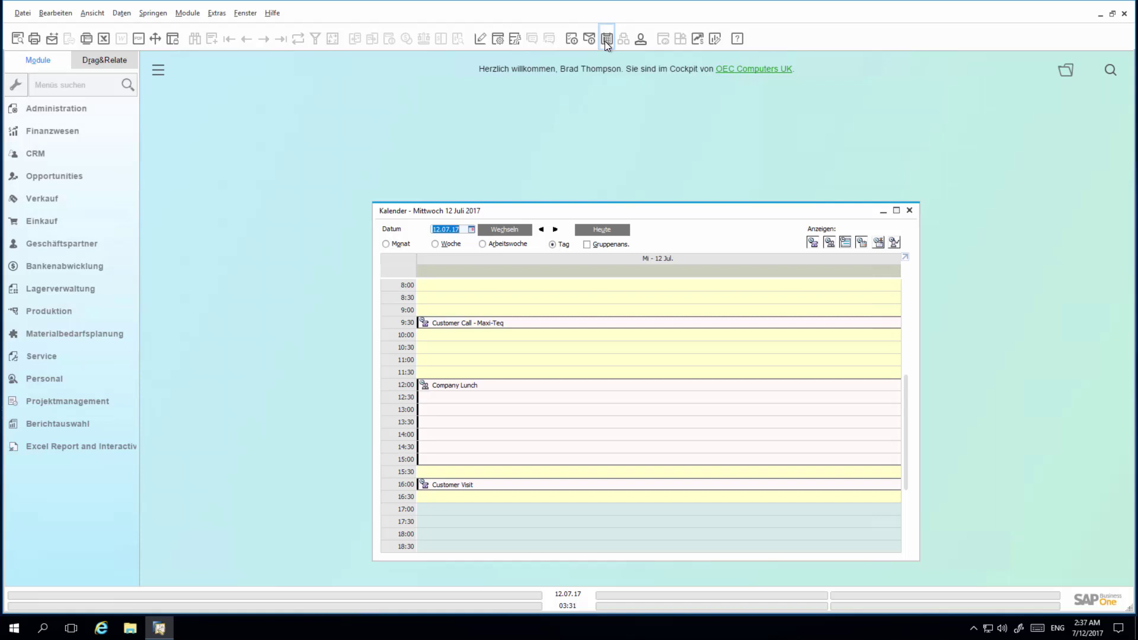
# In My Personal Settings, set Sprache to English (United Kingdom) and Schriftgröße to 10, then update.
pyautogui.click(641, 39)
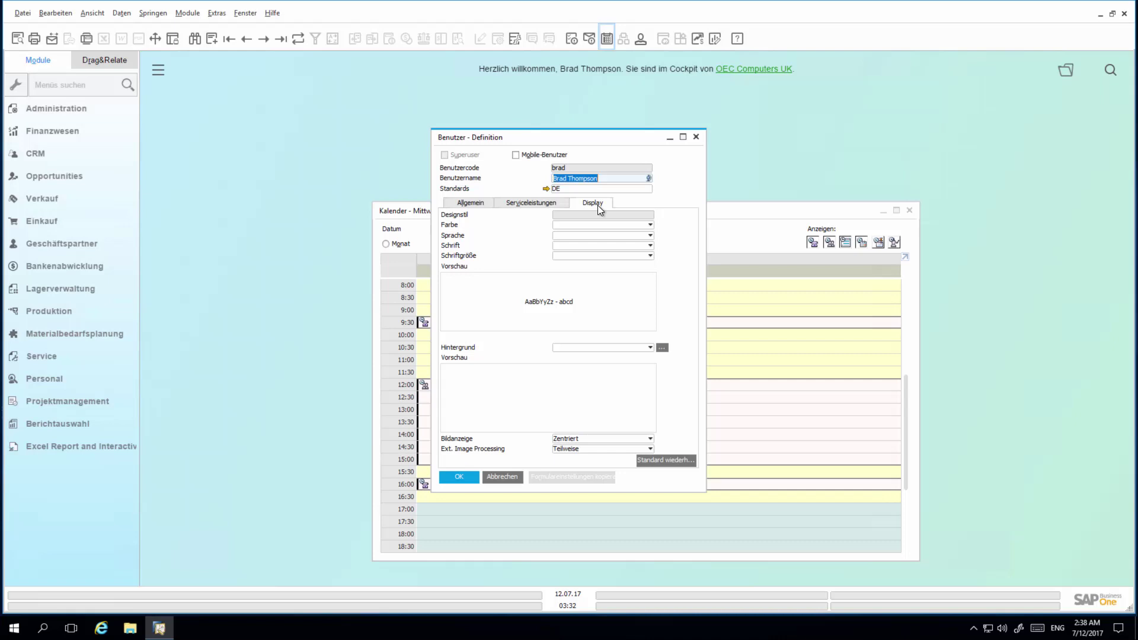
pyautogui.click(602, 234)
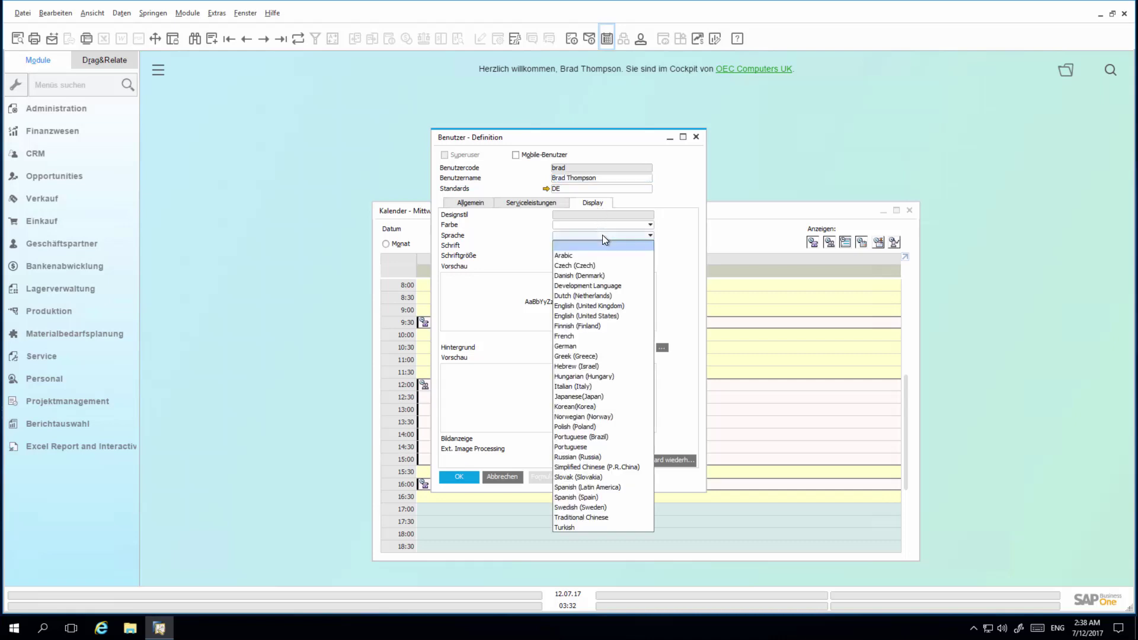
pyautogui.click(613, 306)
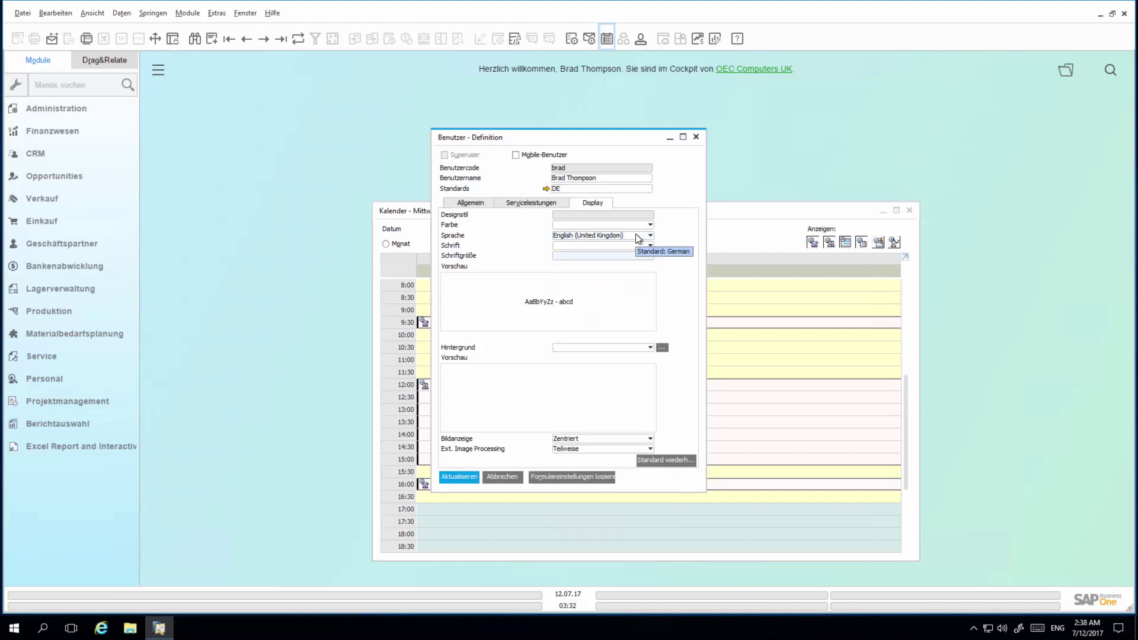
pyautogui.click(617, 255)
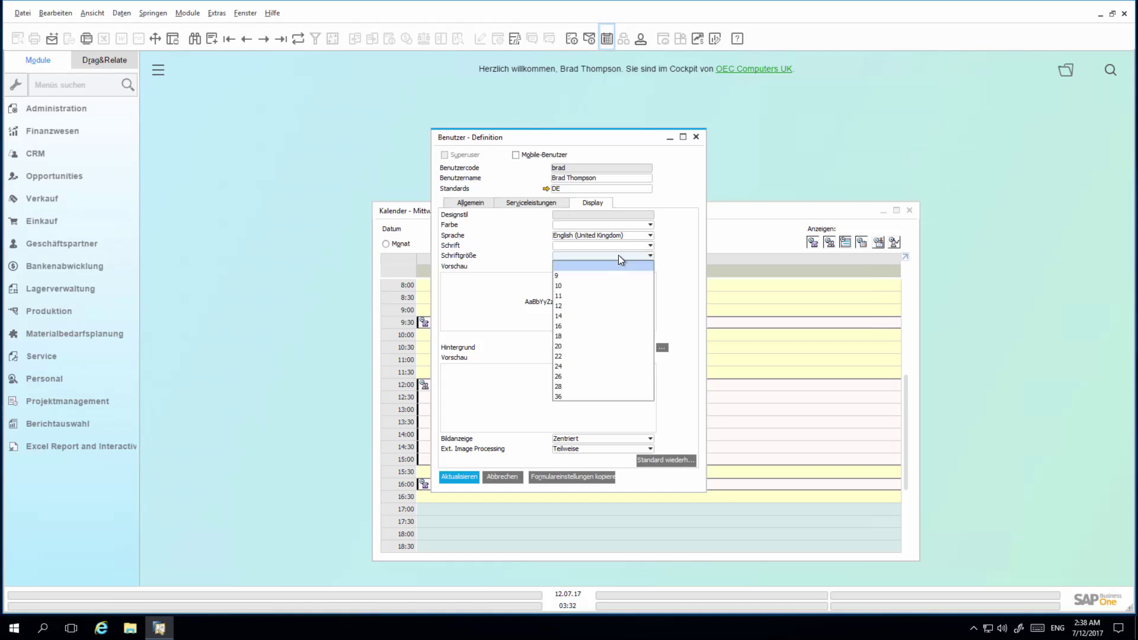
pyautogui.click(600, 286)
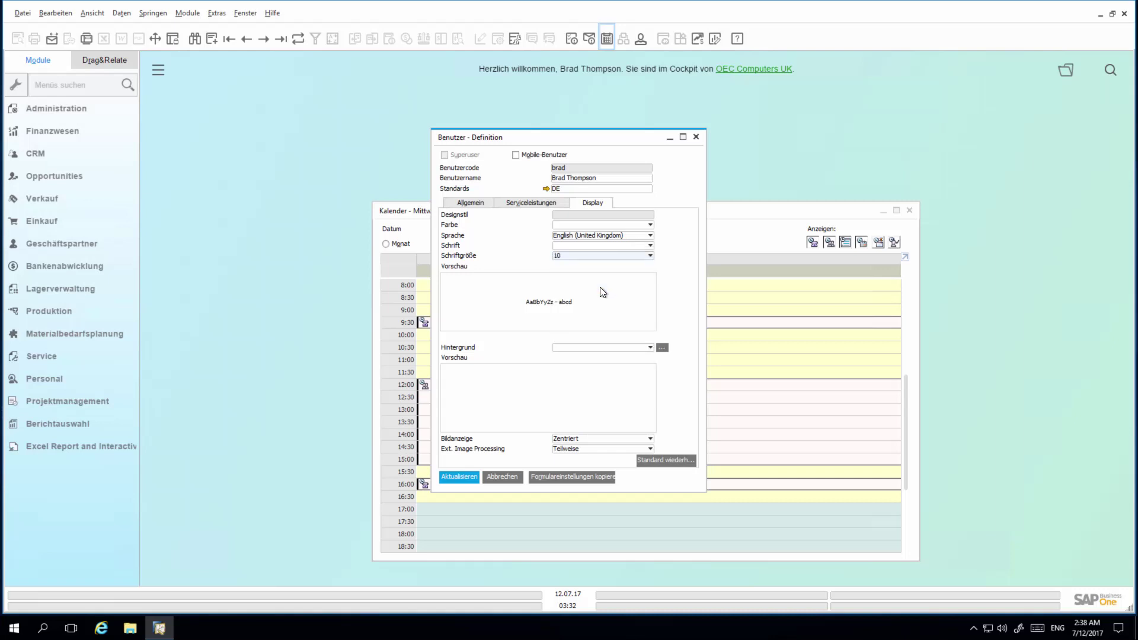
pyautogui.click(469, 477)
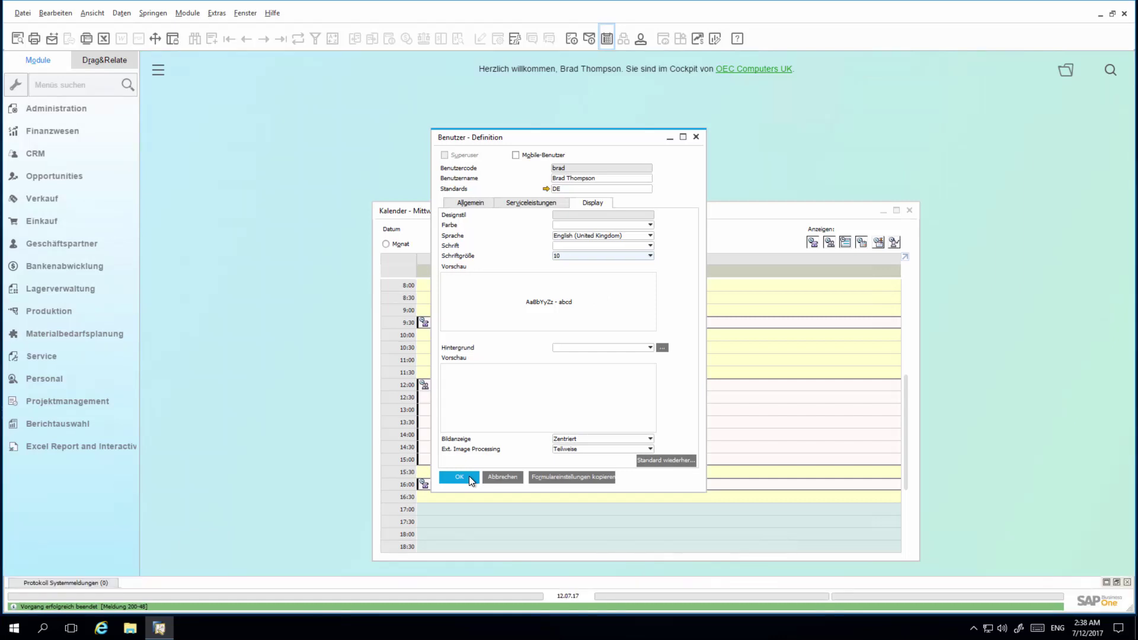
# Close Benutzer - Definition and confirm closing all windows so the client reloads in English.
pyautogui.click(470, 477)
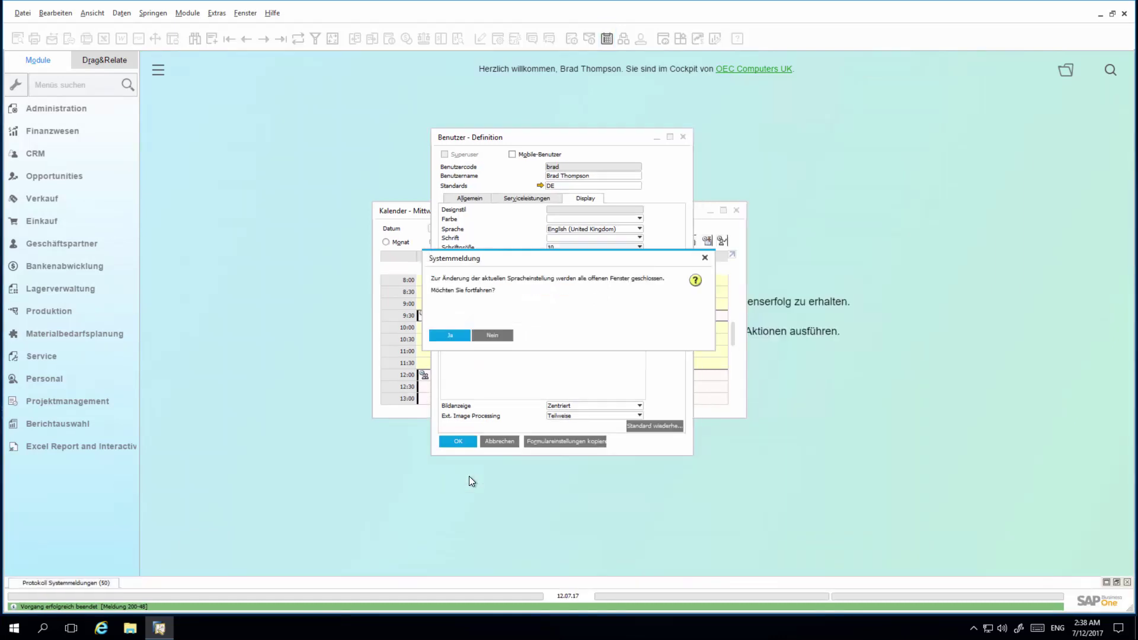
pyautogui.click(452, 335)
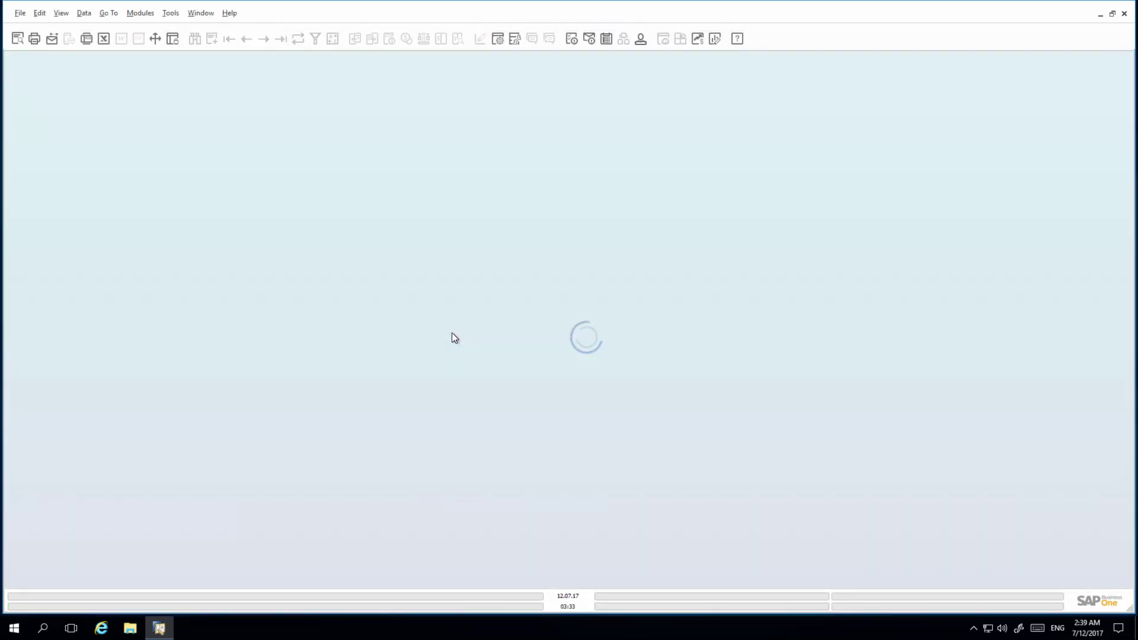